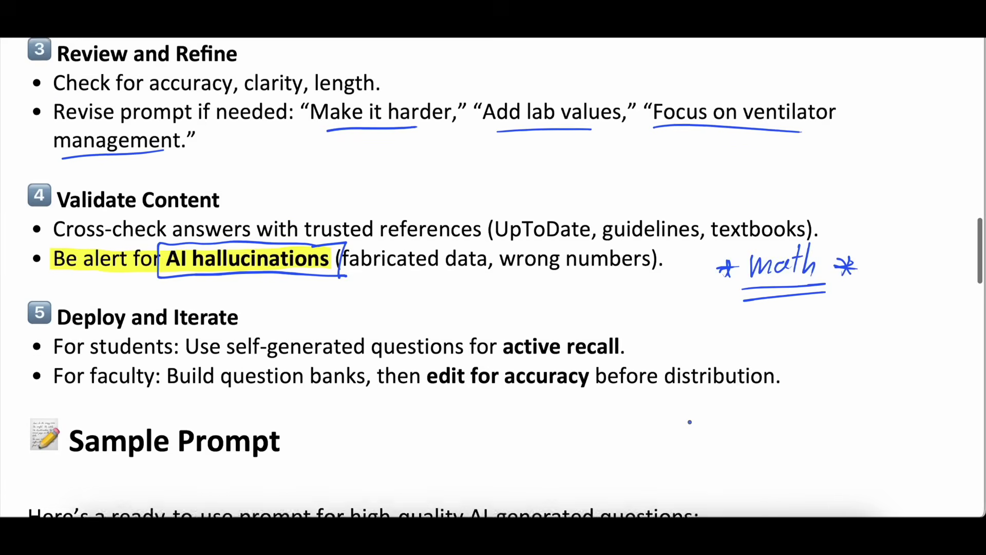
pyautogui.scroll(-2, 690, 422)
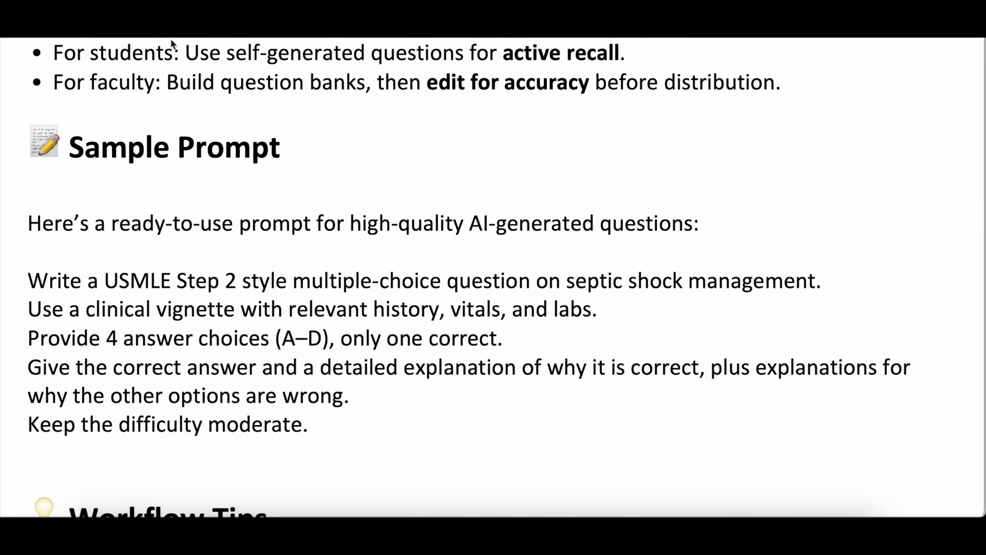
# Highlight the ready-to-use prompt's intro line in yellow and select the five septic shock prompt lines for copying
pyautogui.moveTo(32, 226); pyautogui.dragTo(708, 224)
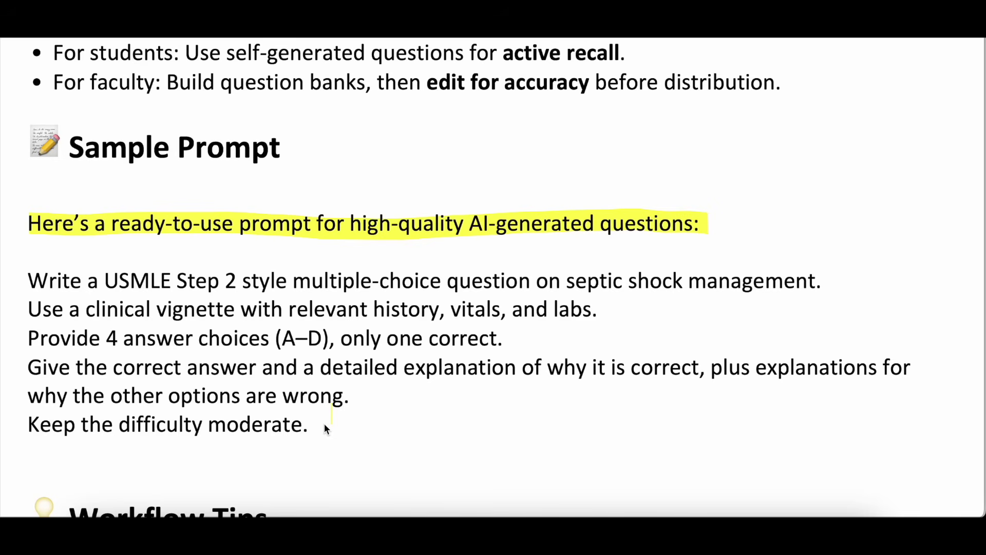
pyautogui.click(328, 452)
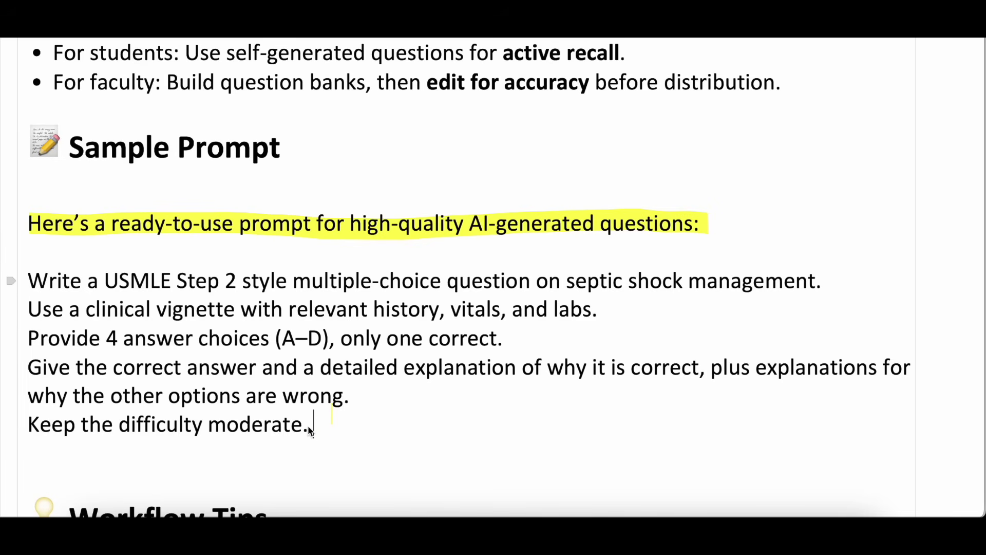
pyautogui.scroll(-1, 308, 418)
pyautogui.moveTo(312, 402); pyautogui.dragTo(28, 257)
pyautogui.press('super+c')
pyautogui.scroll(-1, 33, 263)
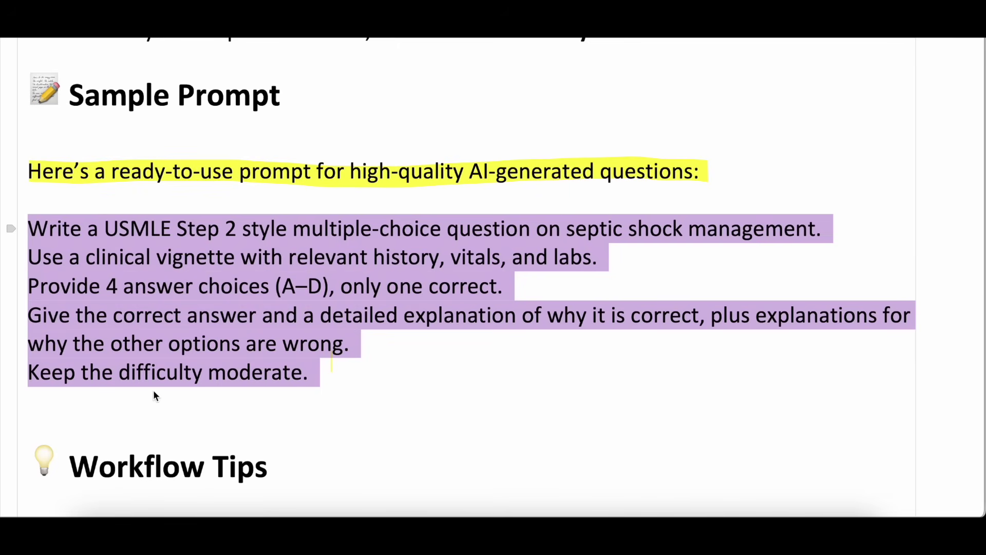
# Paste the septic shock prompt into ChatGPT without the image, send it, then stop the reply
pyautogui.click(150, 515)
pyautogui.click(416, 257)
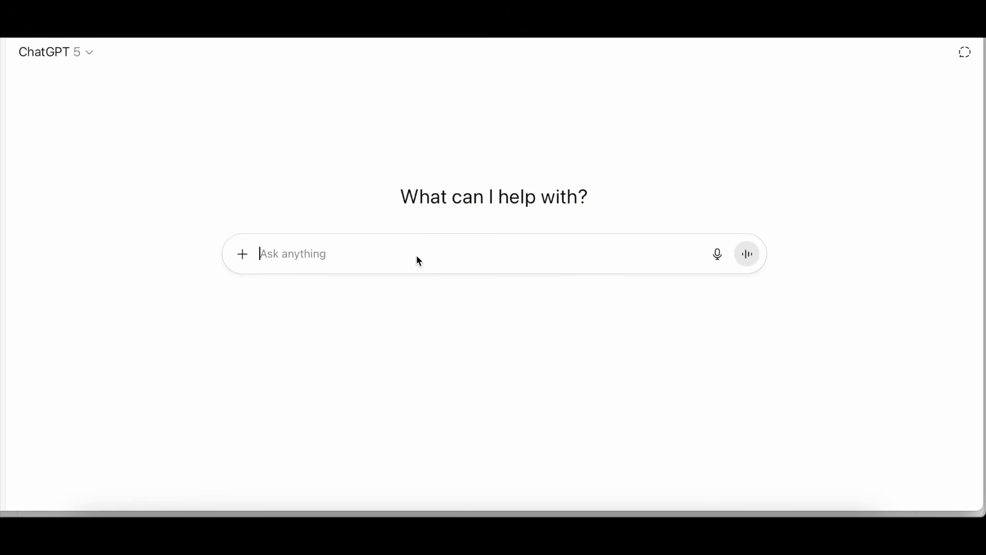
pyautogui.press('super+v')
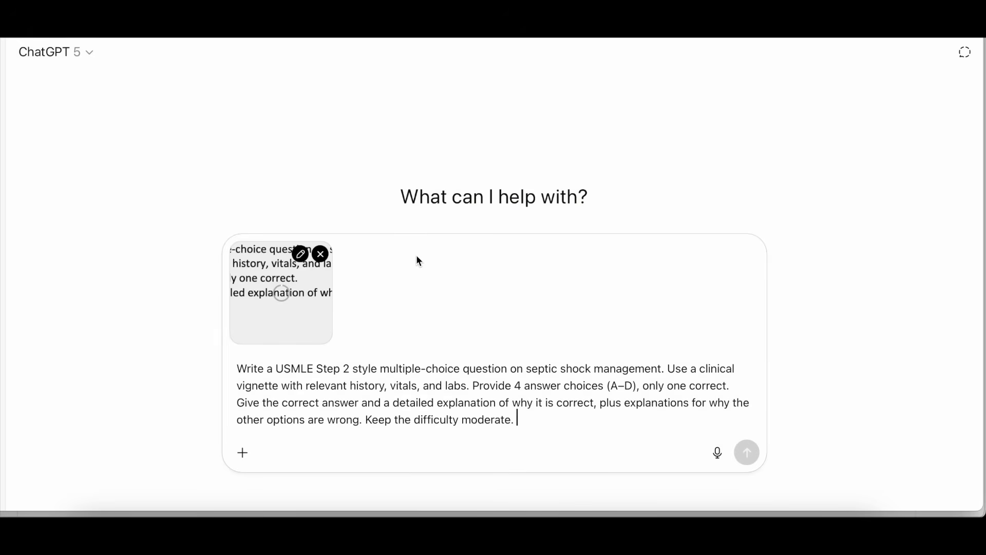
pyautogui.click(320, 253)
pyautogui.click(748, 338)
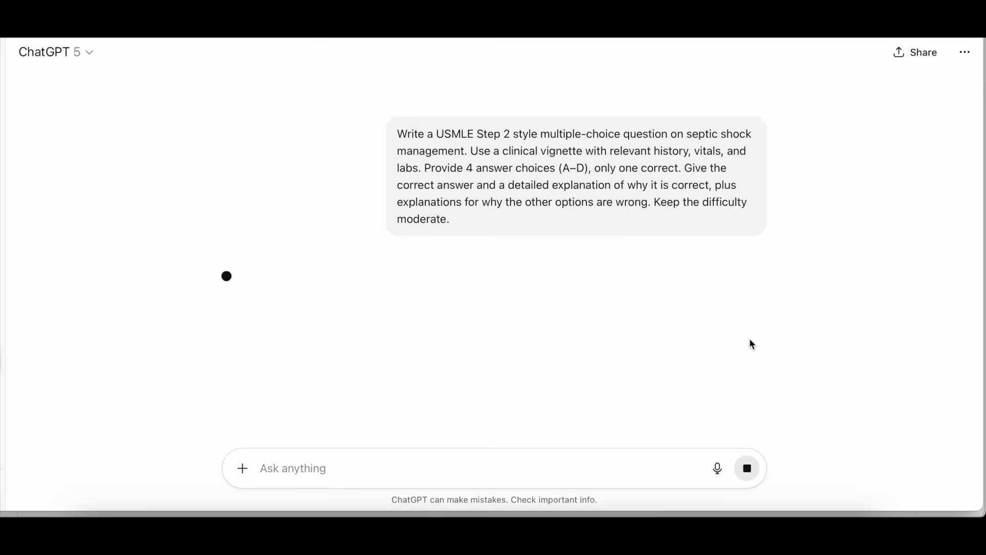
pyautogui.click(759, 472)
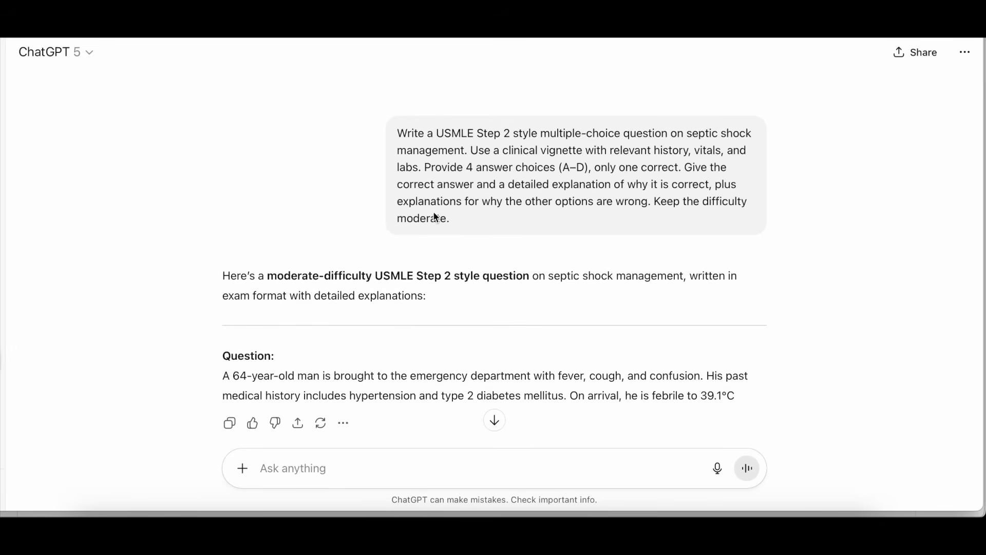
# Resend the prompt without the image, adding 'what questions or clarifications do you have?'
pyautogui.hotkey('ctrl', 'v')
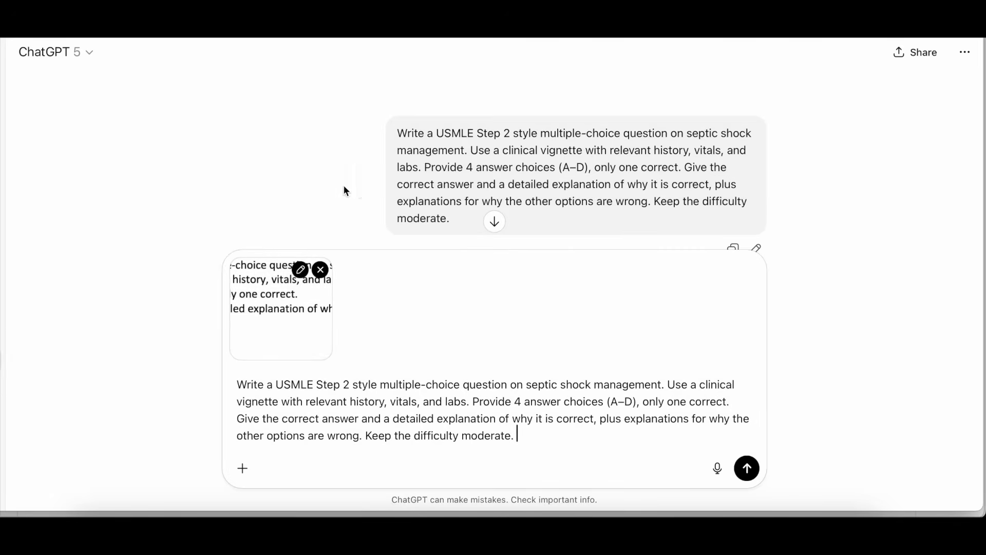
pyautogui.click(320, 270)
pyautogui.write('what questions o')
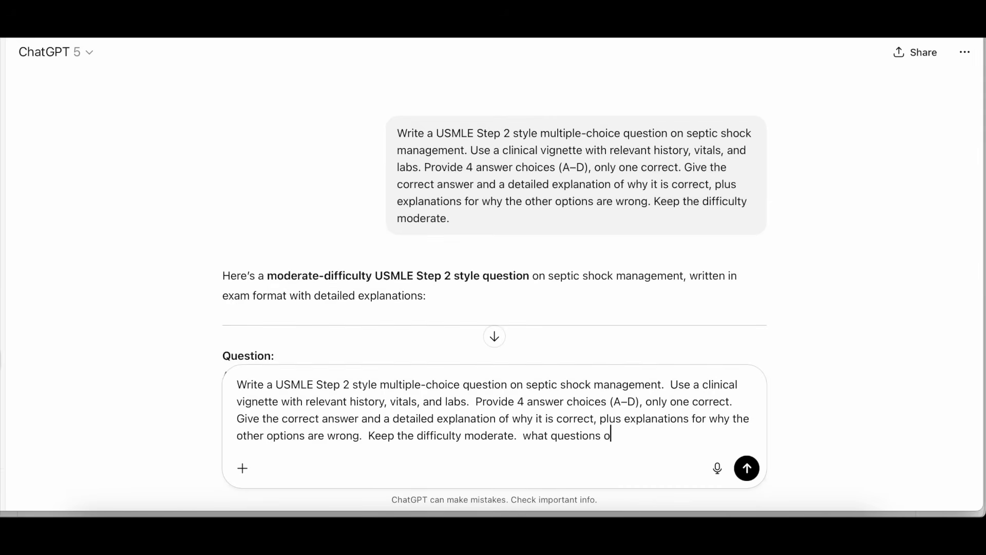
pyautogui.write('r clarifications do you have?')
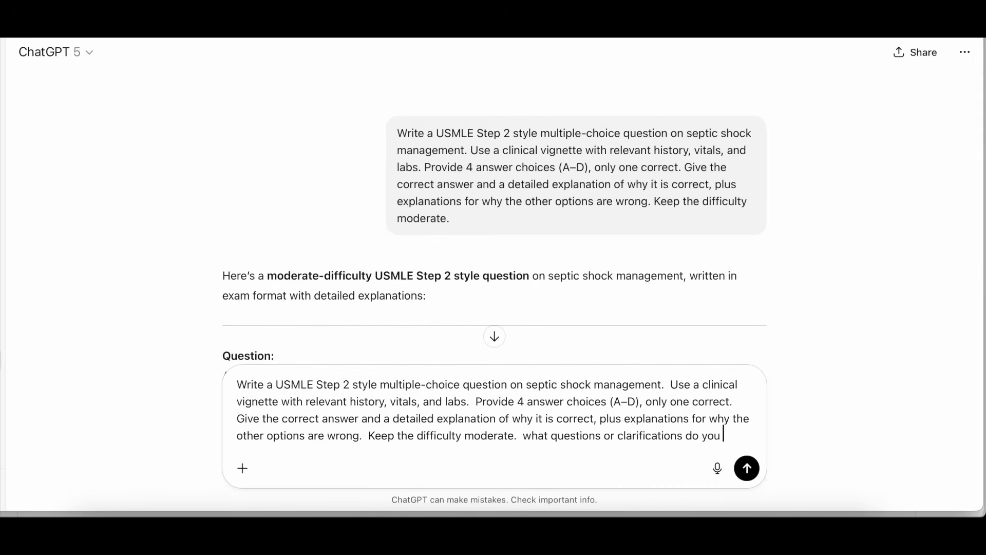
pyautogui.press('Return')
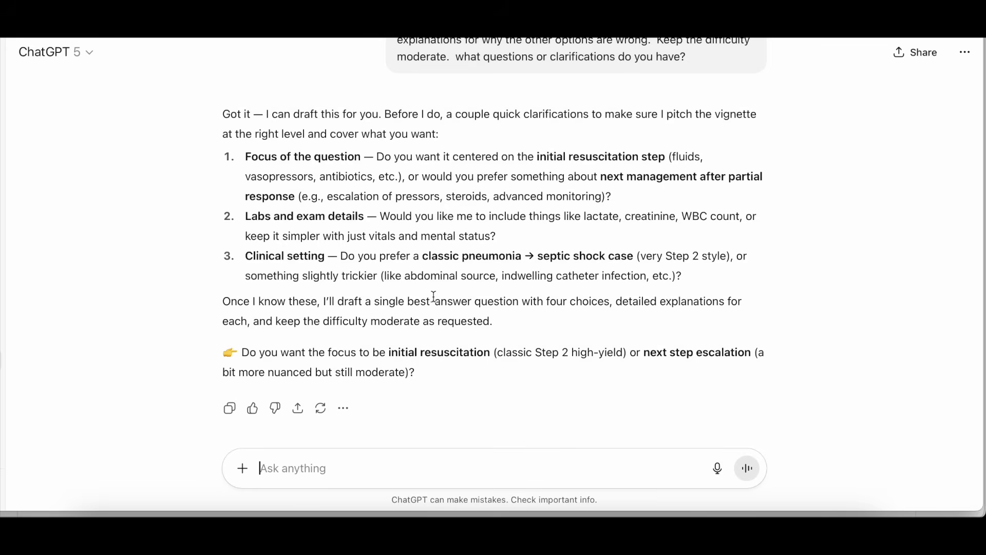
# Reply to ChatGPT with 'initial resuscitation steps. include labs. step 2 style.'
pyautogui.write('initial resuscitation steps.')
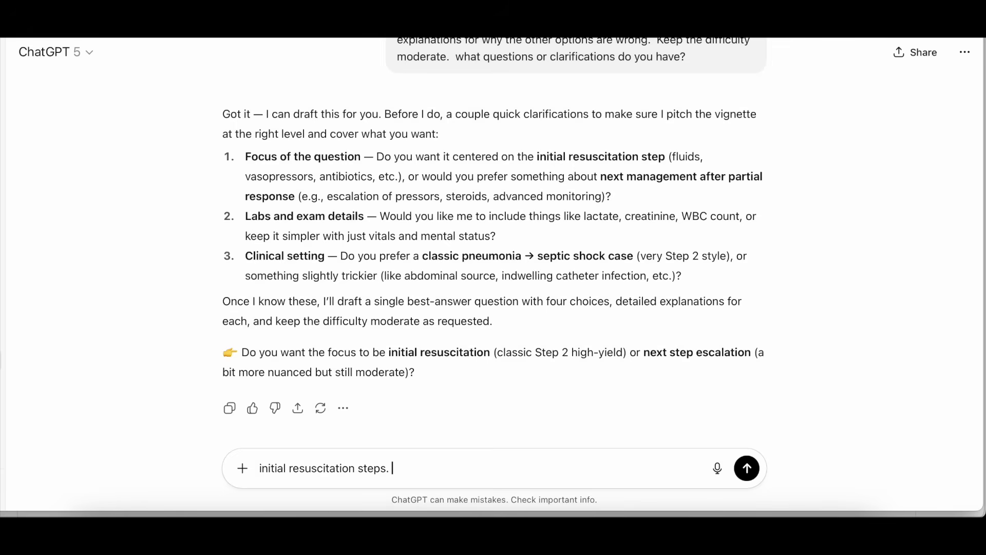
pyautogui.write('include labs.')
pyautogui.write('step 2 style.')
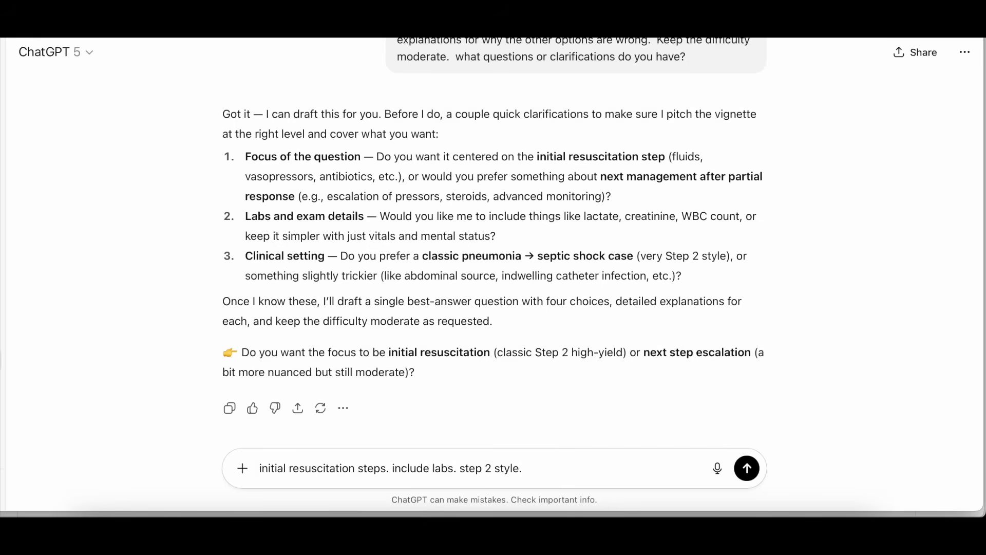
pyautogui.press('Return')
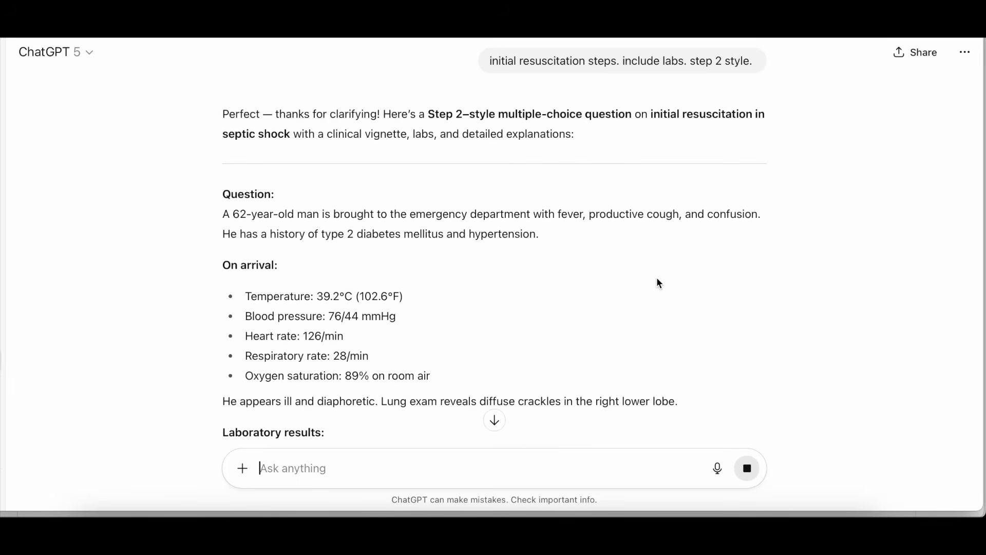
# Scroll through the generated vignette, vital signs, lab results and answer choices A–D
pyautogui.scroll(-1, 659, 283)
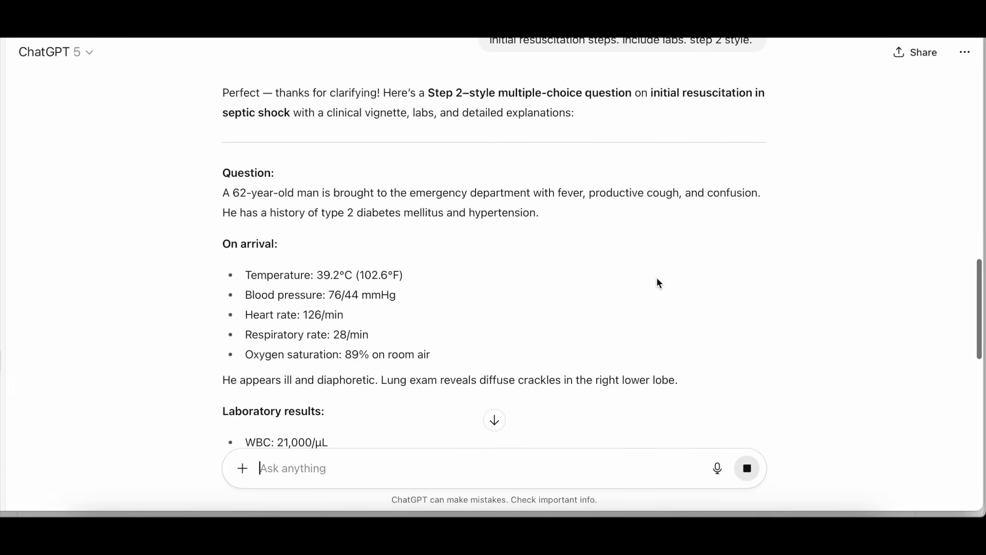
pyautogui.scroll(-1, 659, 283)
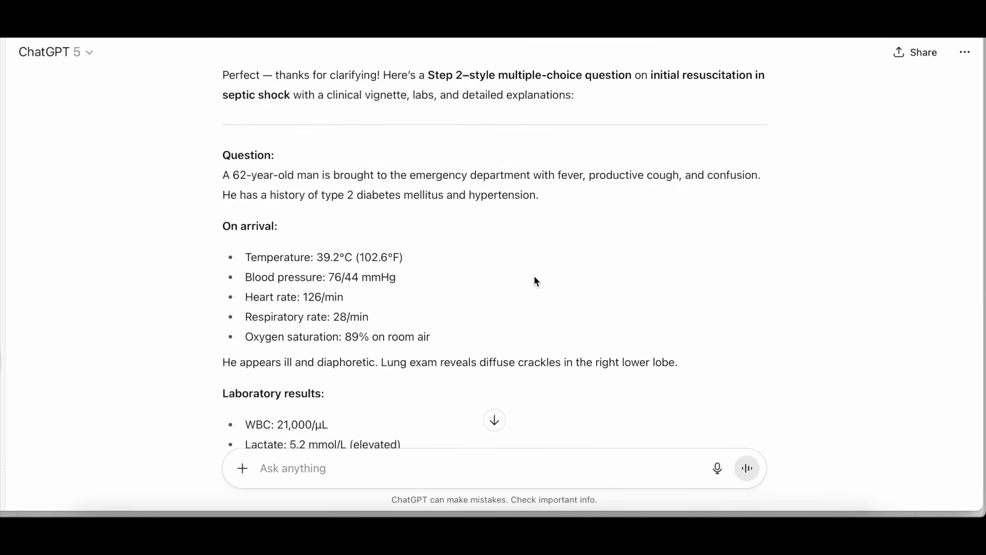
pyautogui.scroll(-1, 534, 277)
pyautogui.scroll(-1, 534, 281)
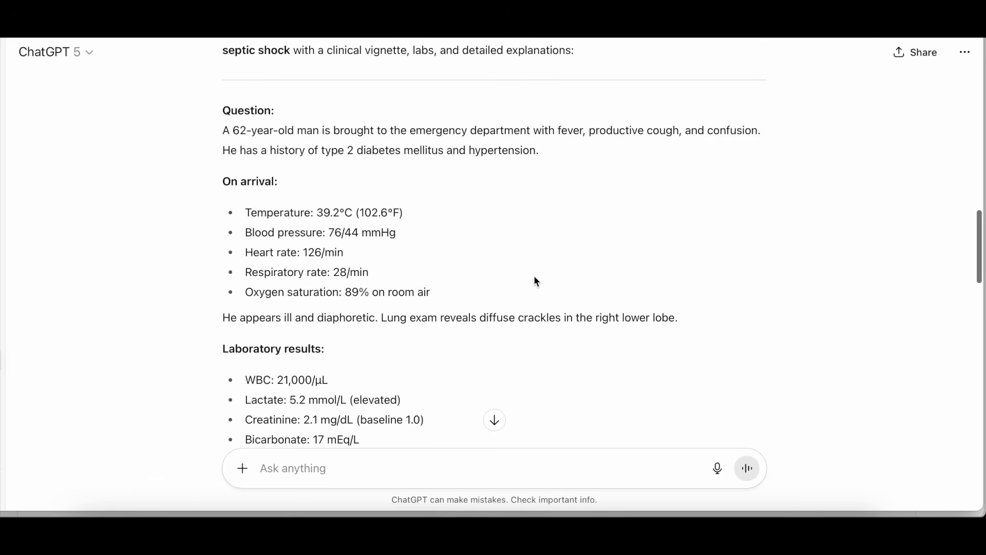
pyautogui.scroll(-1, 535, 280)
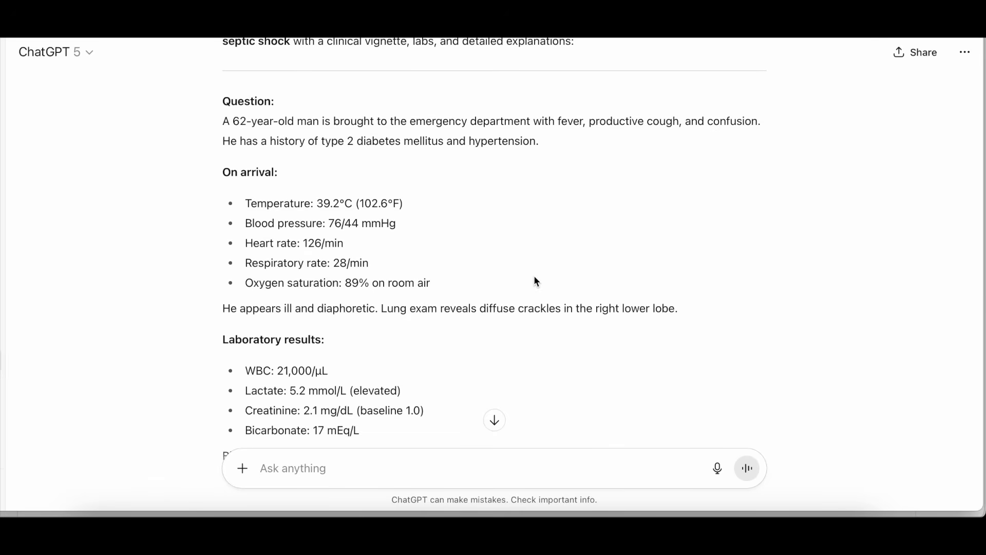
pyautogui.scroll(-1, 534, 281)
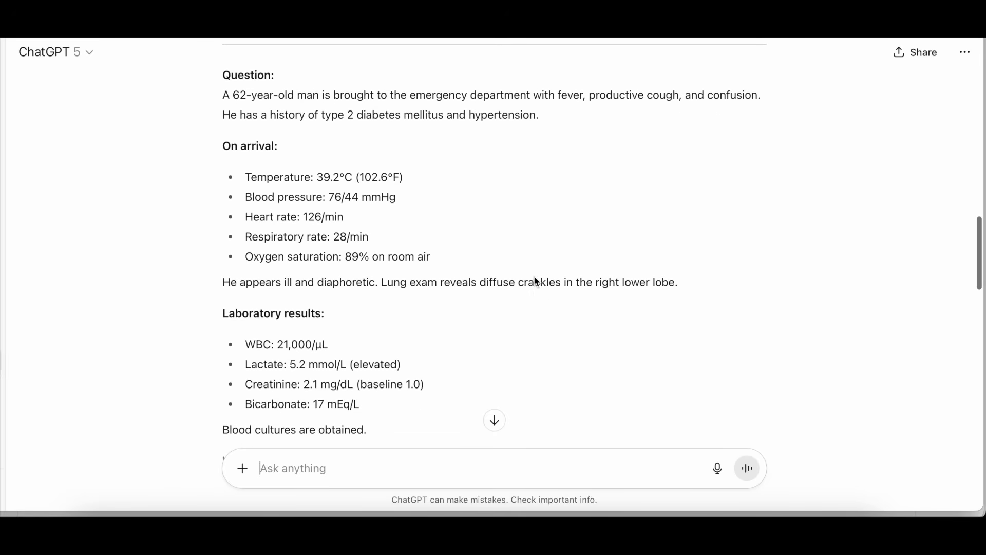
pyautogui.scroll(-2, 535, 278)
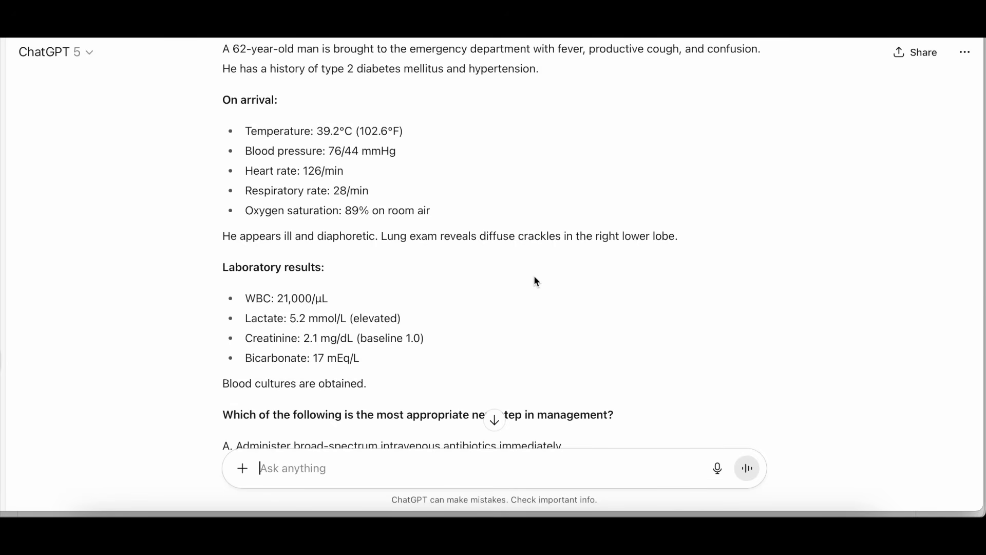
pyautogui.scroll(-2, 534, 282)
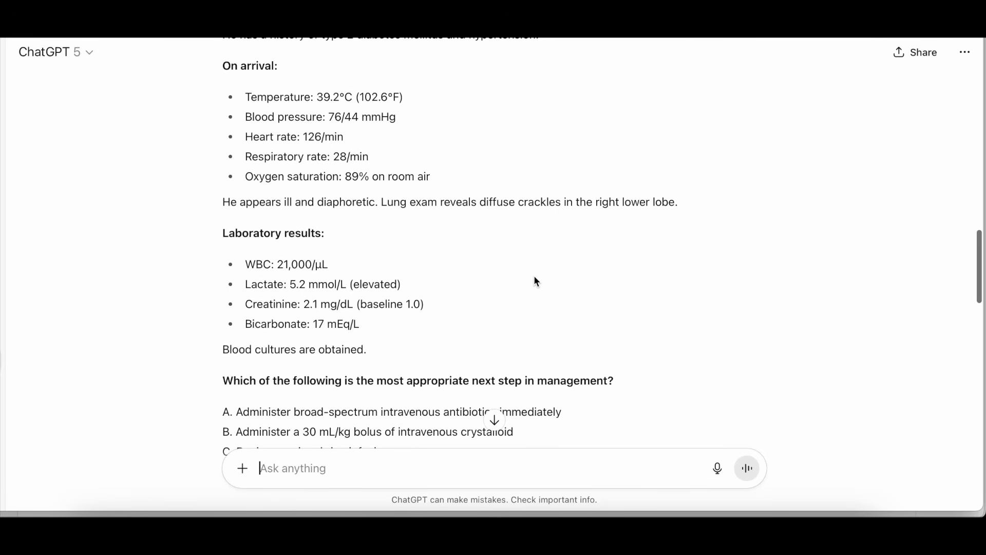
pyautogui.scroll(-1, 534, 282)
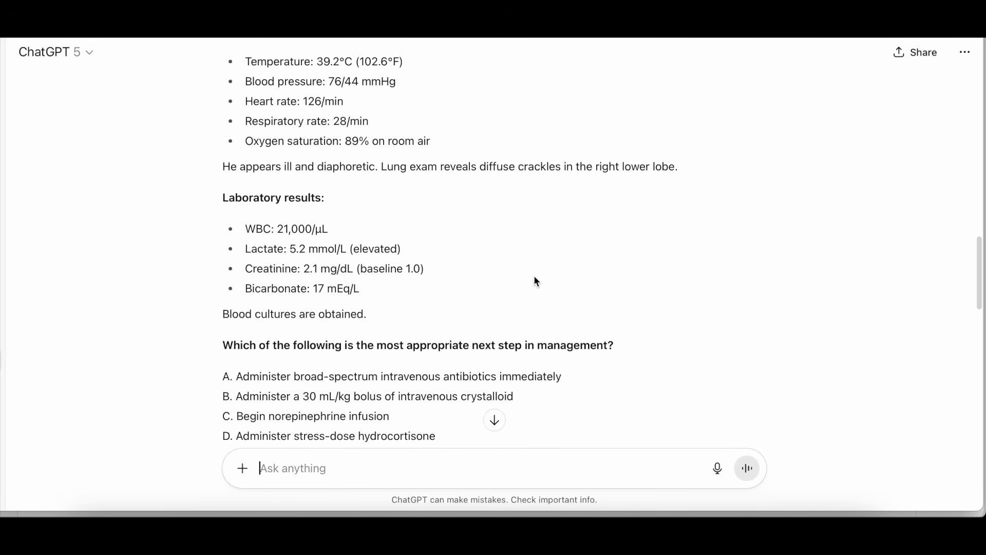
pyautogui.scroll(-1, 534, 282)
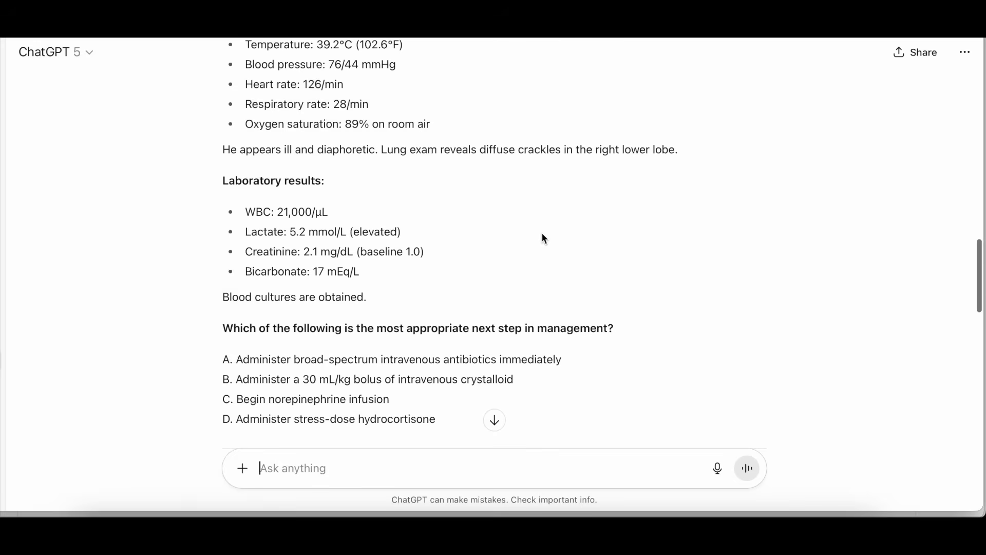
pyautogui.scroll(-1, 543, 238)
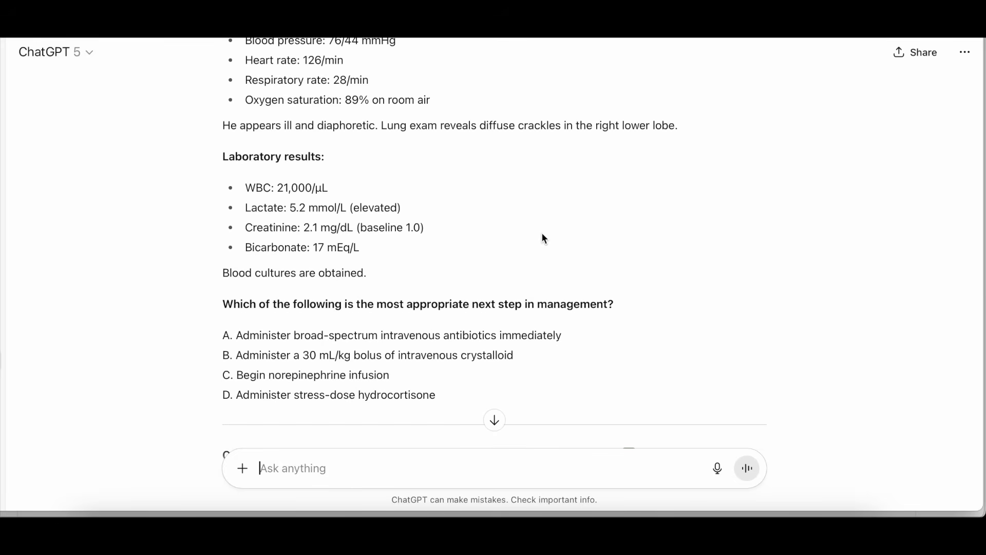
pyautogui.scroll(-2, 543, 234)
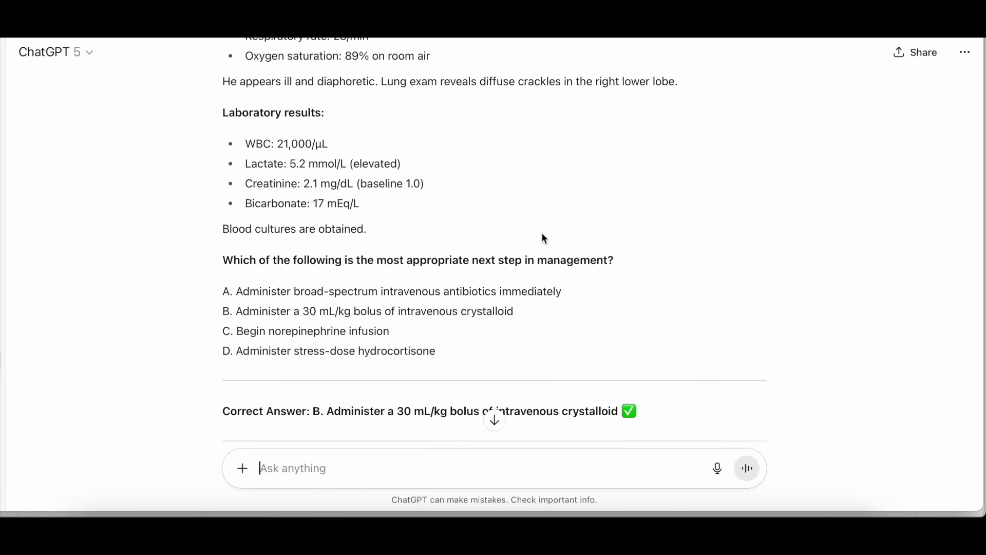
pyautogui.scroll(2, 544, 239)
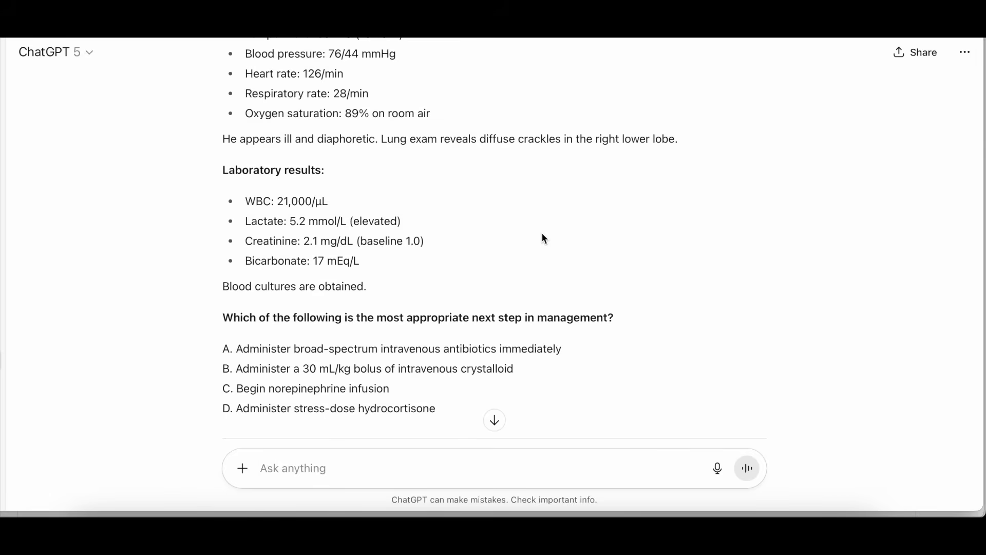
# Read through correct answer B, its explanation and why each other option is wrong
pyautogui.scroll(-3, 543, 239)
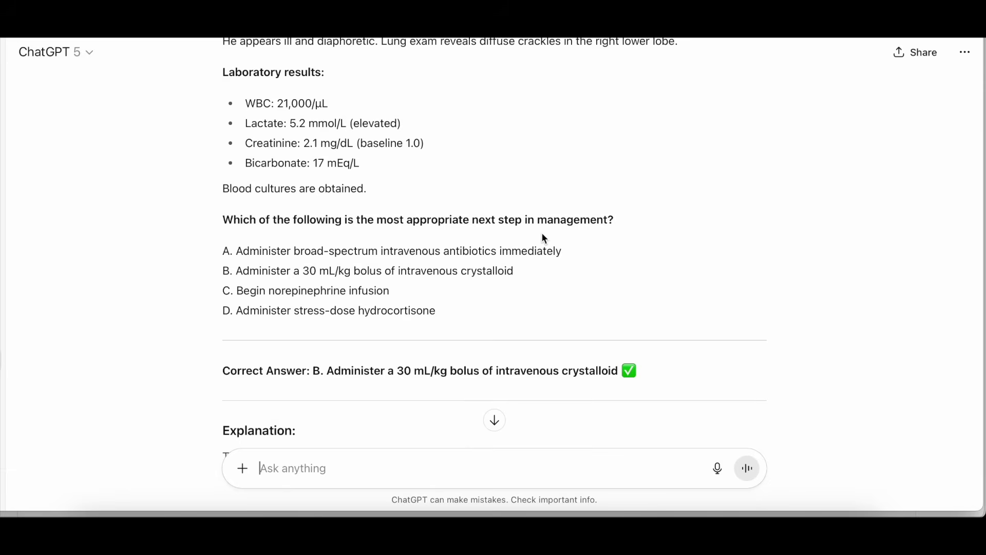
pyautogui.scroll(-5, 544, 238)
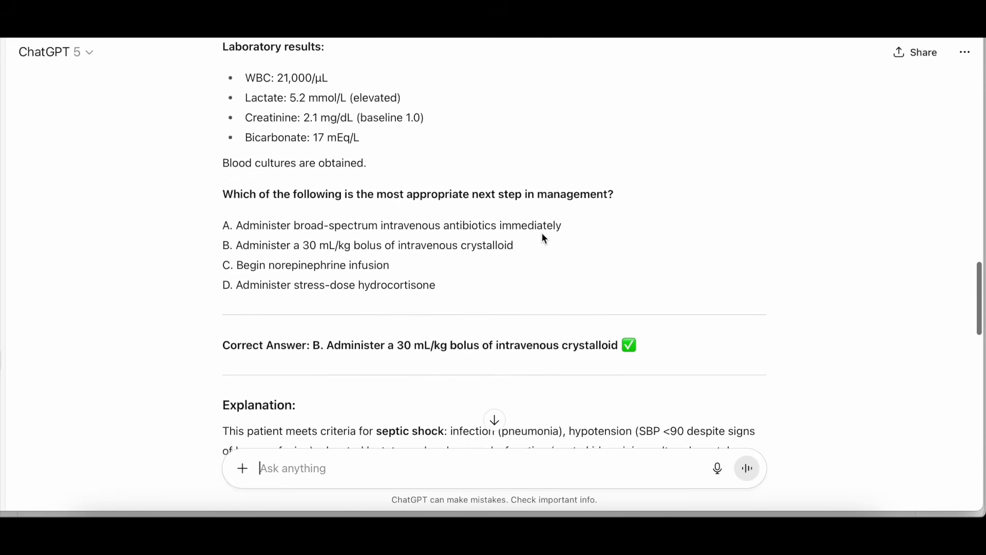
pyautogui.scroll(-3, 544, 238)
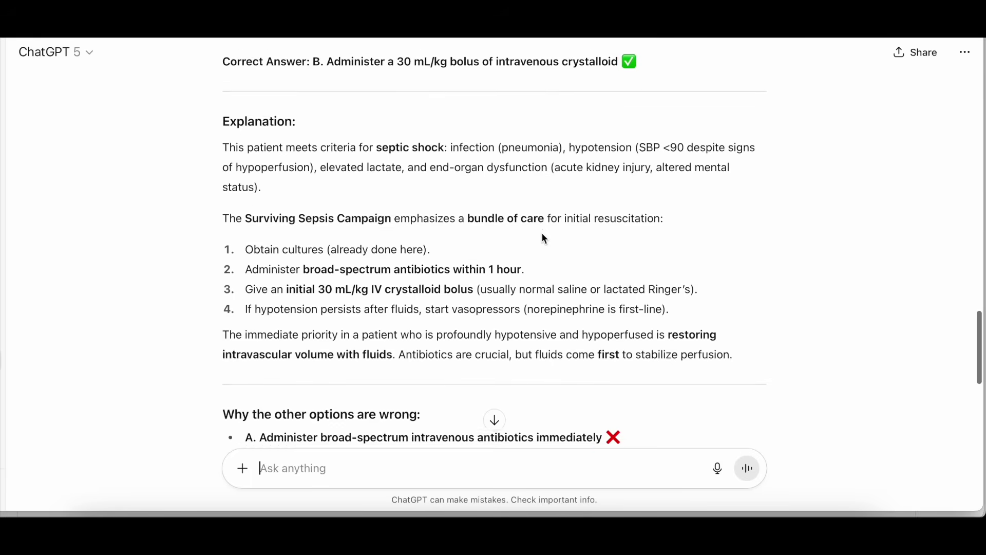
pyautogui.scroll(-1, 544, 238)
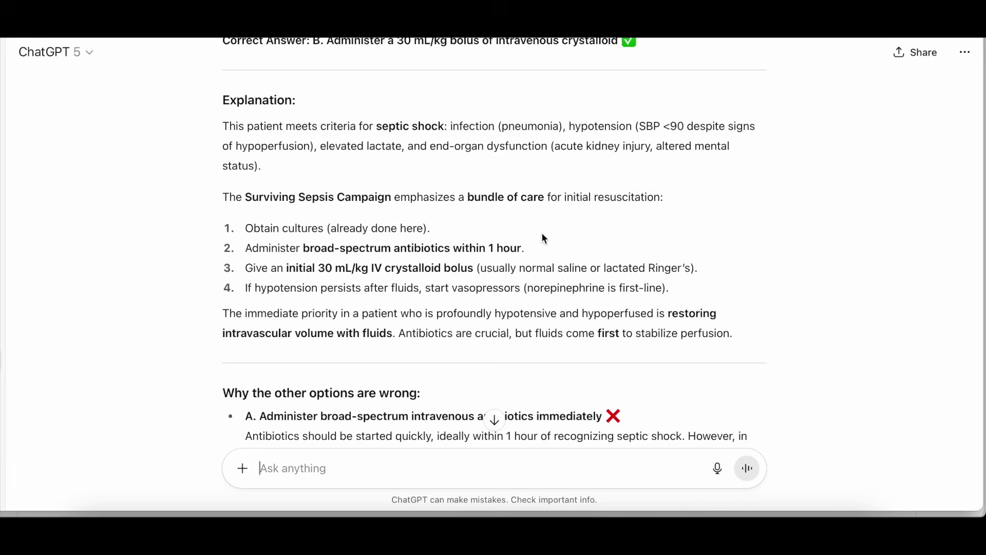
pyautogui.scroll(-3, 544, 237)
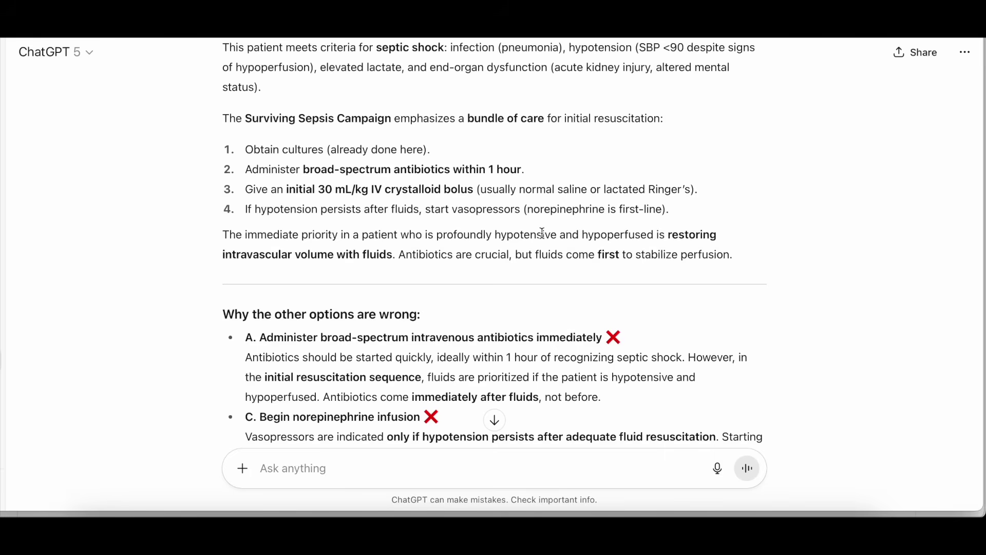
pyautogui.scroll(-3, 542, 234)
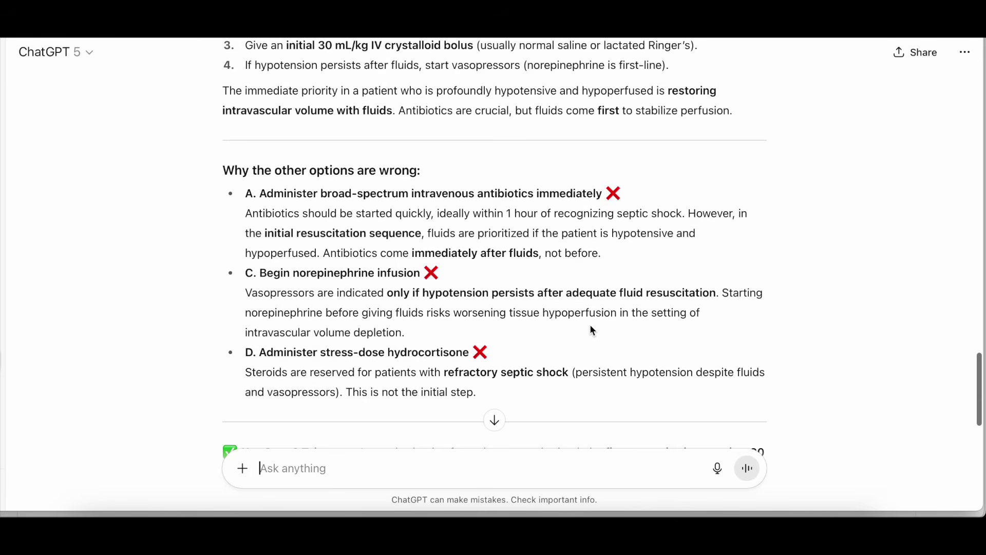
pyautogui.scroll(-1, 591, 328)
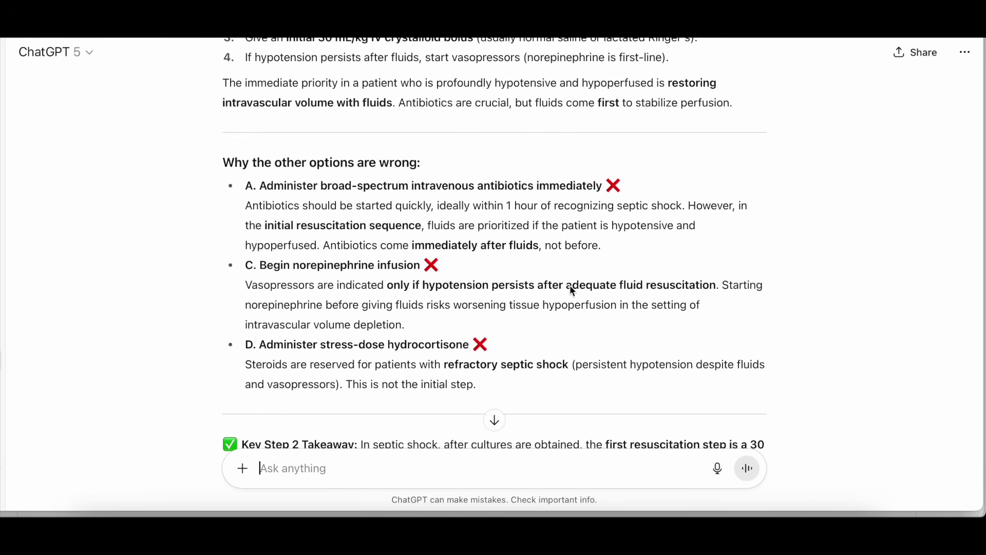
pyautogui.scroll(8, 560, 274)
pyautogui.scroll(6, 558, 270)
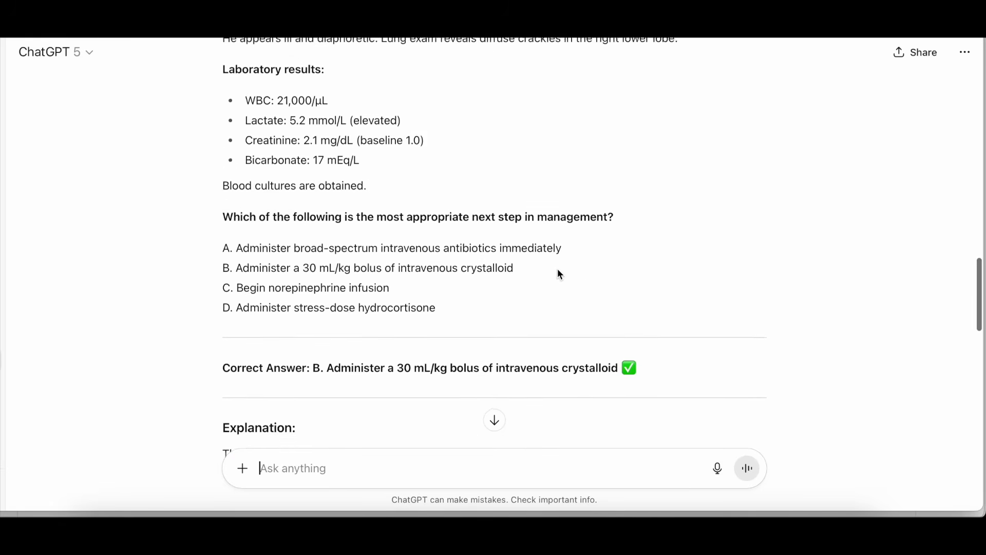
pyautogui.scroll(3, 558, 270)
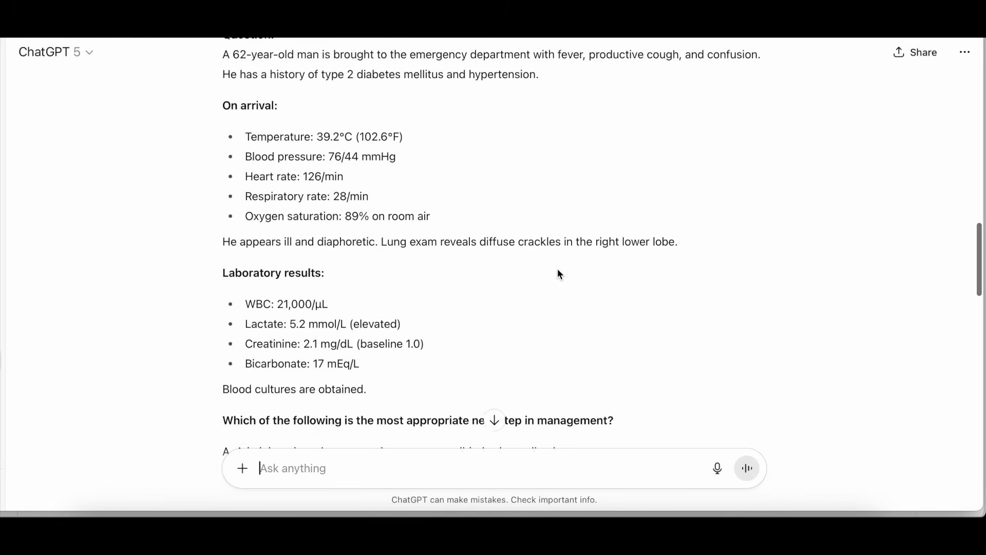
# Return to the OneNote sample prompt and clear the selection on its text
pyautogui.scroll(-5, 558, 270)
pyautogui.scroll(-8, 557, 268)
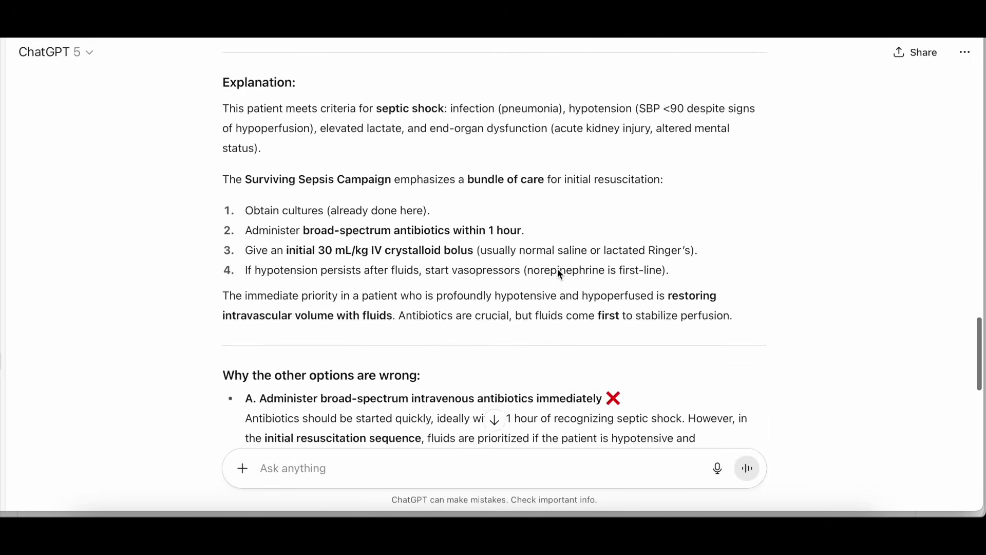
pyautogui.click(793, 512)
pyautogui.click(531, 370)
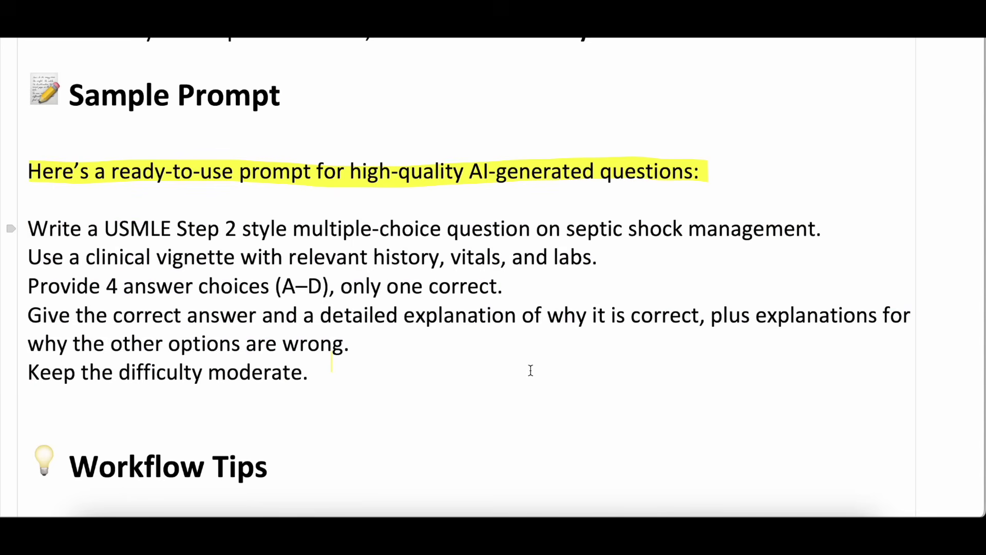